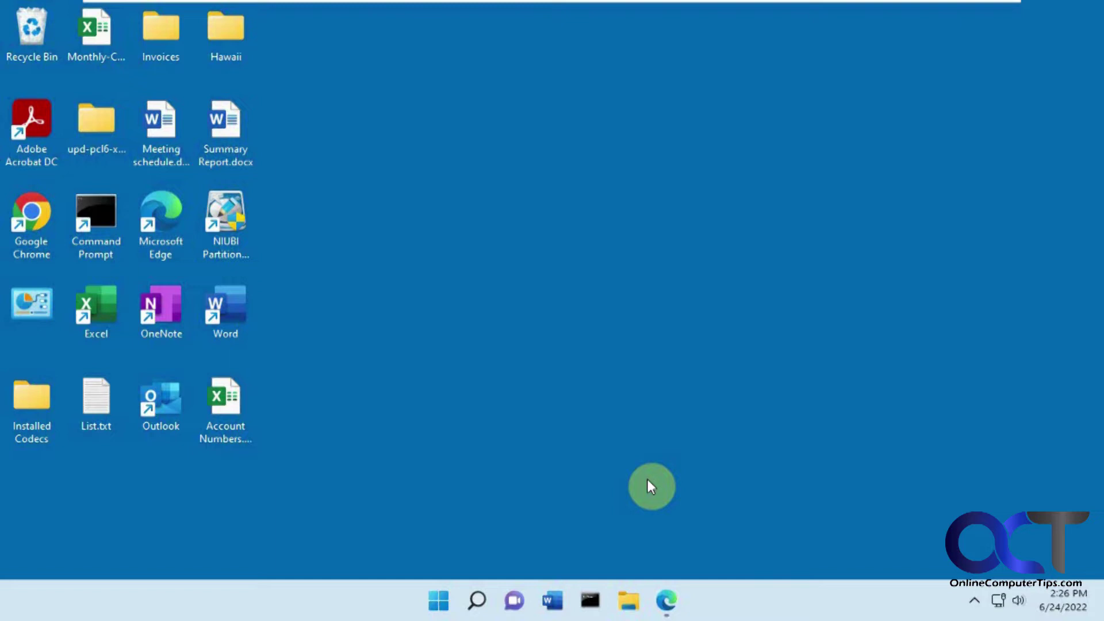
Step: Open CalendarLabs' 2022 Word Calendar page and scroll to the editable monthly template with remarks
{"action": "left_click", "coordinate": [671, 610]}
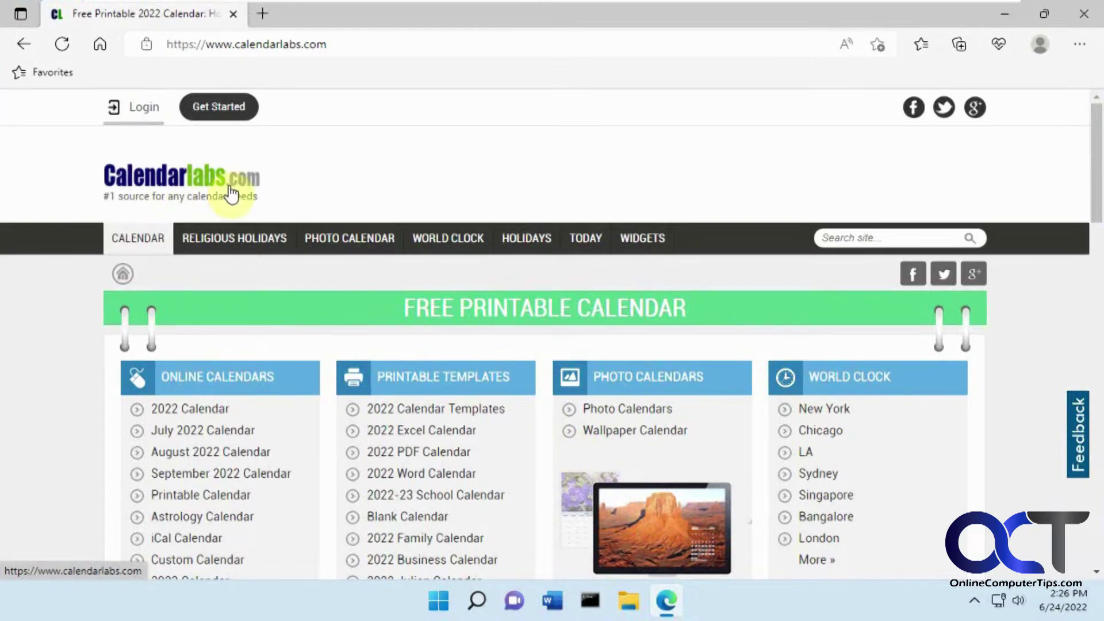
{"action": "left_click", "coordinate": [435, 478]}
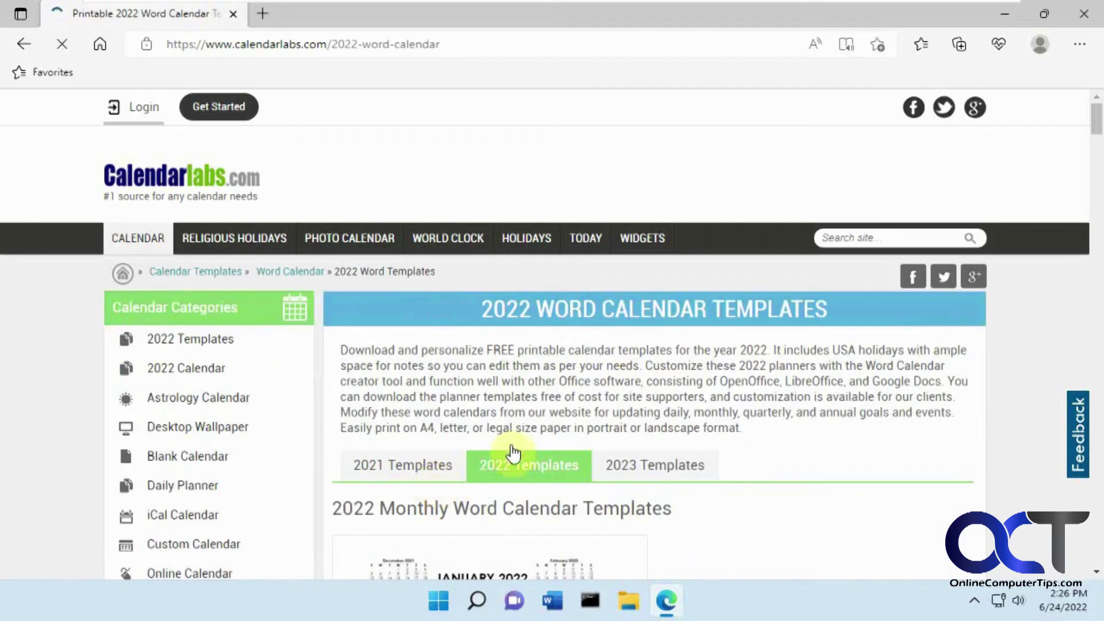
{"action": "scroll", "coordinate": [514, 447], "scroll_direction": "down", "scroll_amount": 1}
{"action": "scroll", "coordinate": [515, 446], "scroll_direction": "down", "scroll_amount": 6}
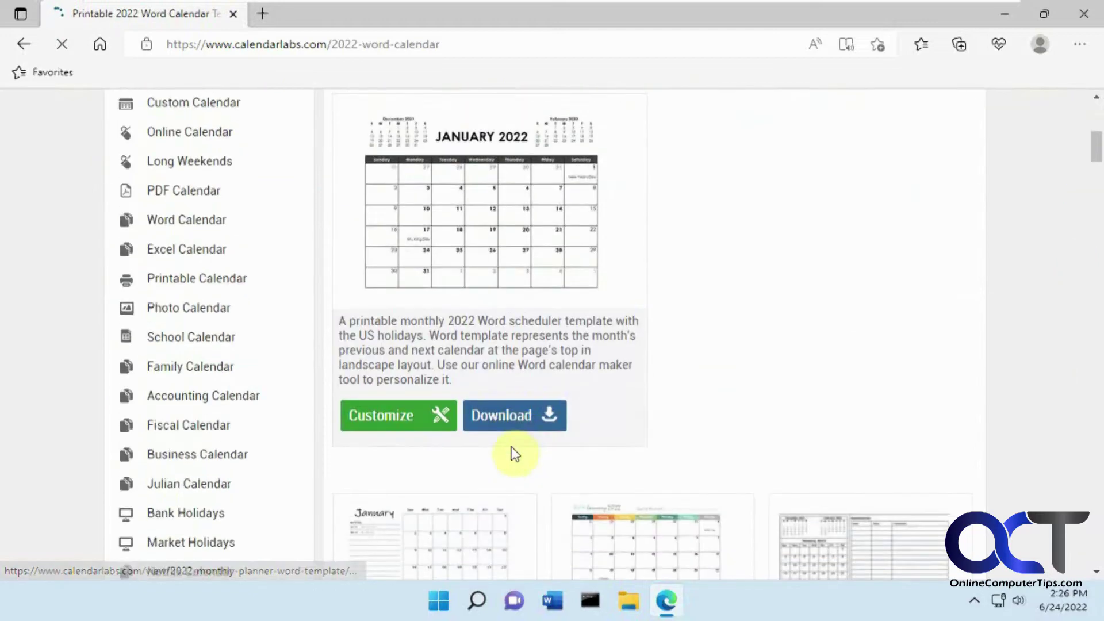
{"action": "scroll", "coordinate": [506, 451], "scroll_direction": "up", "scroll_amount": 2}
{"action": "scroll", "coordinate": [499, 445], "scroll_direction": "down", "scroll_amount": 5}
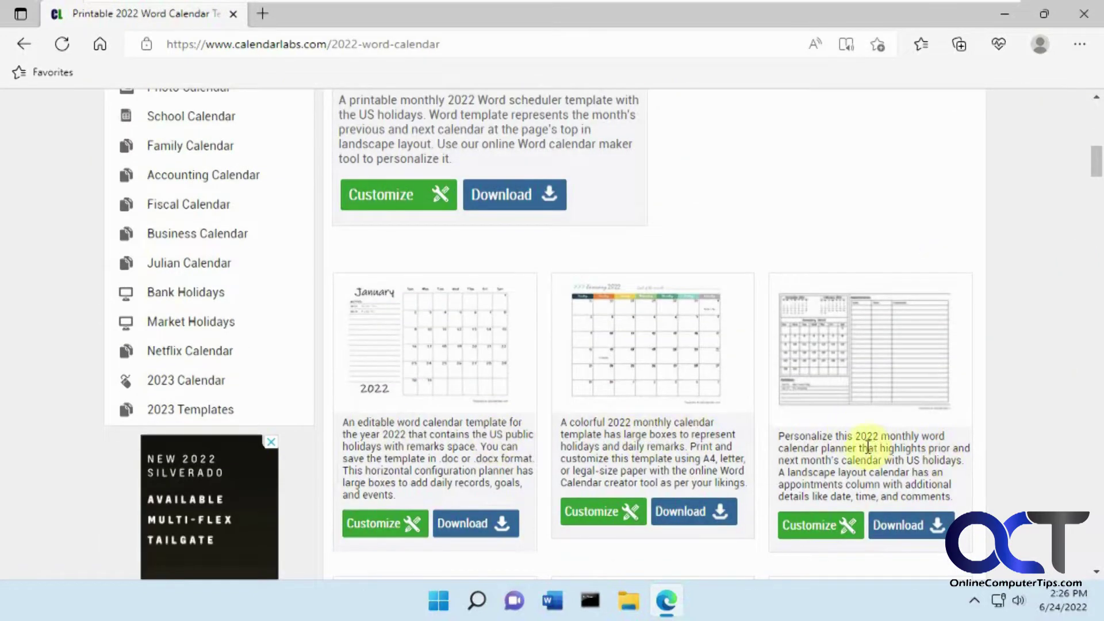
{"action": "scroll", "coordinate": [860, 460], "scroll_direction": "down", "scroll_amount": 2}
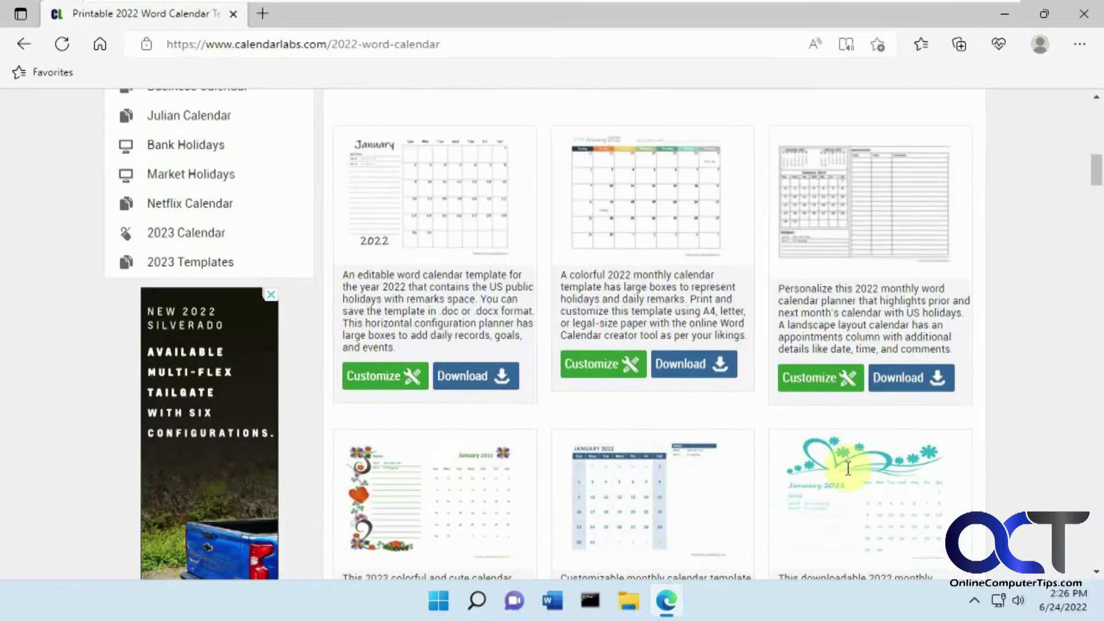
{"action": "scroll", "coordinate": [846, 476], "scroll_direction": "down", "scroll_amount": 2}
{"action": "scroll", "coordinate": [846, 465], "scroll_direction": "up", "scroll_amount": 5}
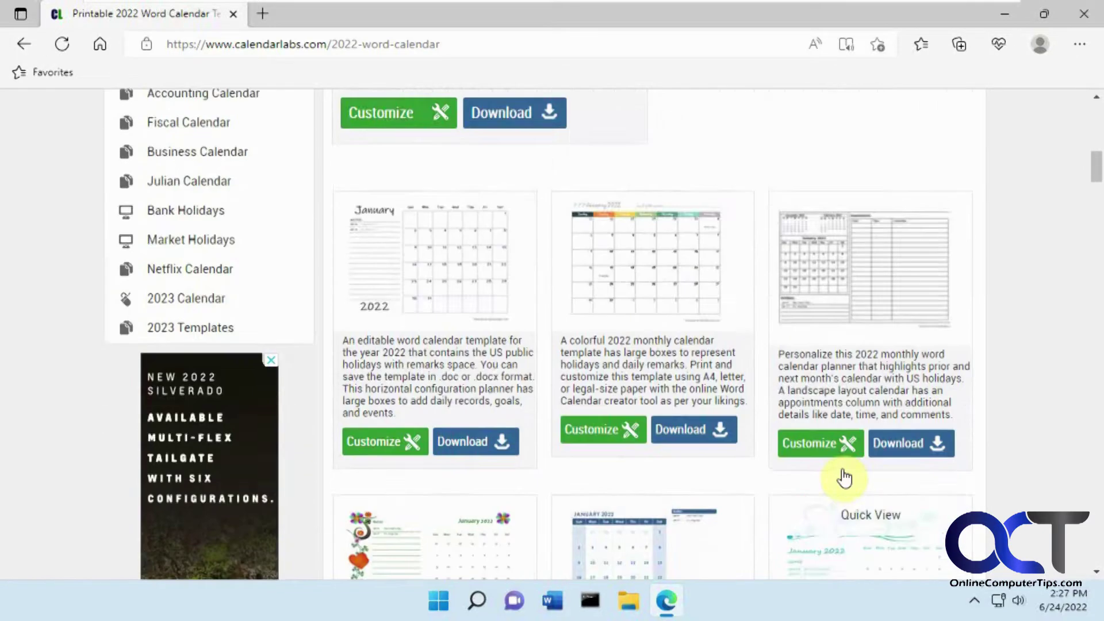
{"action": "scroll", "coordinate": [530, 476], "scroll_direction": "up", "scroll_amount": 2}
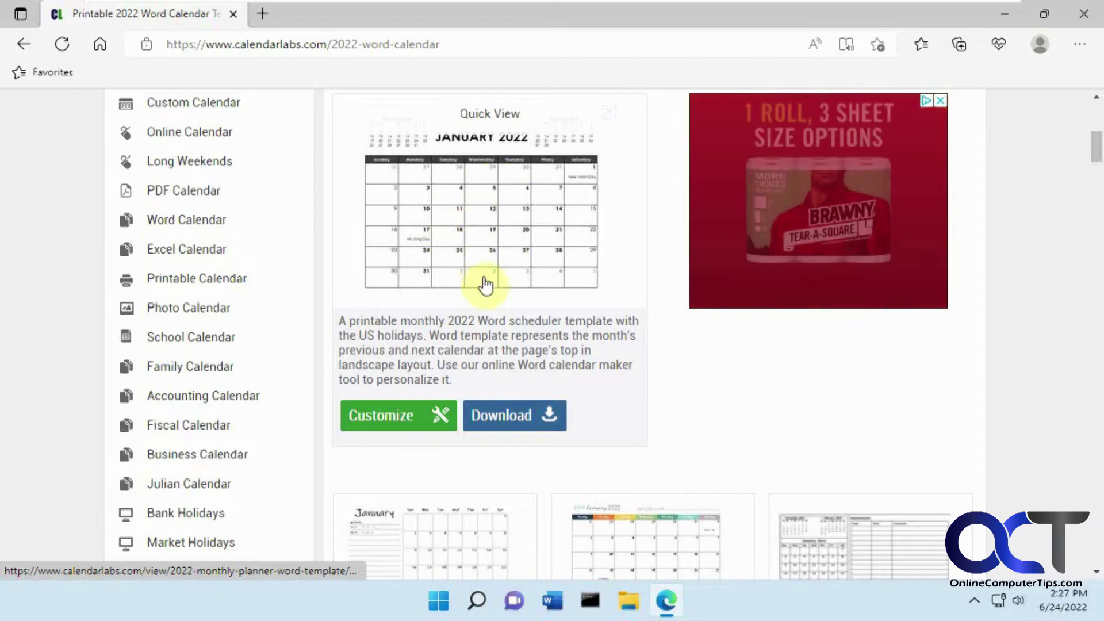
{"action": "scroll", "coordinate": [642, 355], "scroll_direction": "down", "scroll_amount": 1}
{"action": "scroll", "coordinate": [641, 356], "scroll_direction": "down", "scroll_amount": 3}
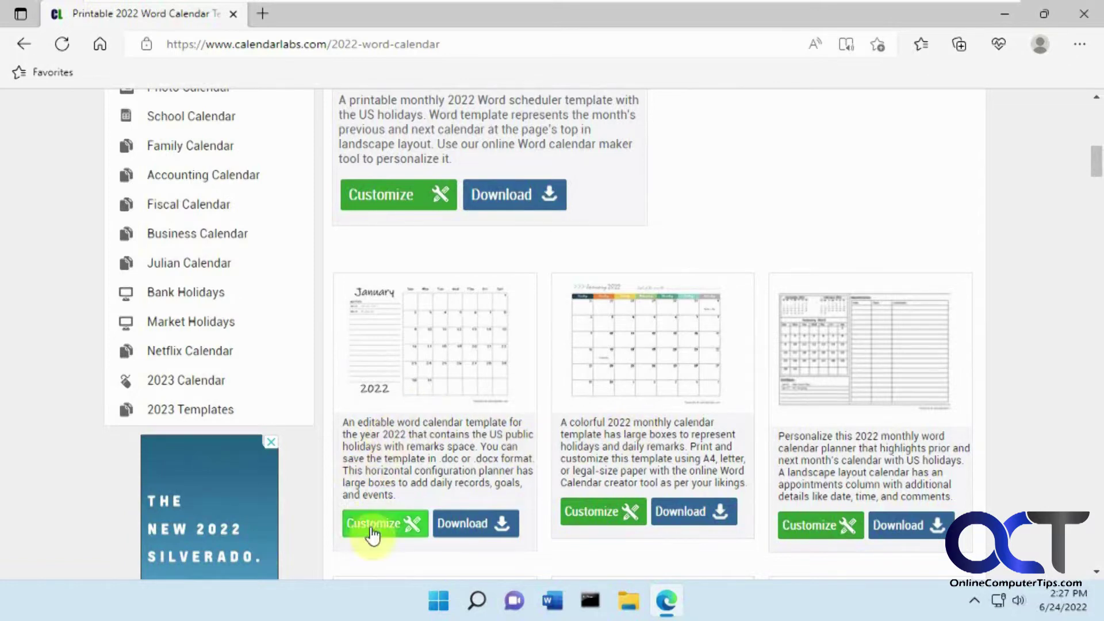
Step: Customize the monthly template for 6 months starting July 2022, keeping United States as country
{"action": "left_click", "coordinate": [390, 533]}
{"action": "left_click", "coordinate": [565, 397]}
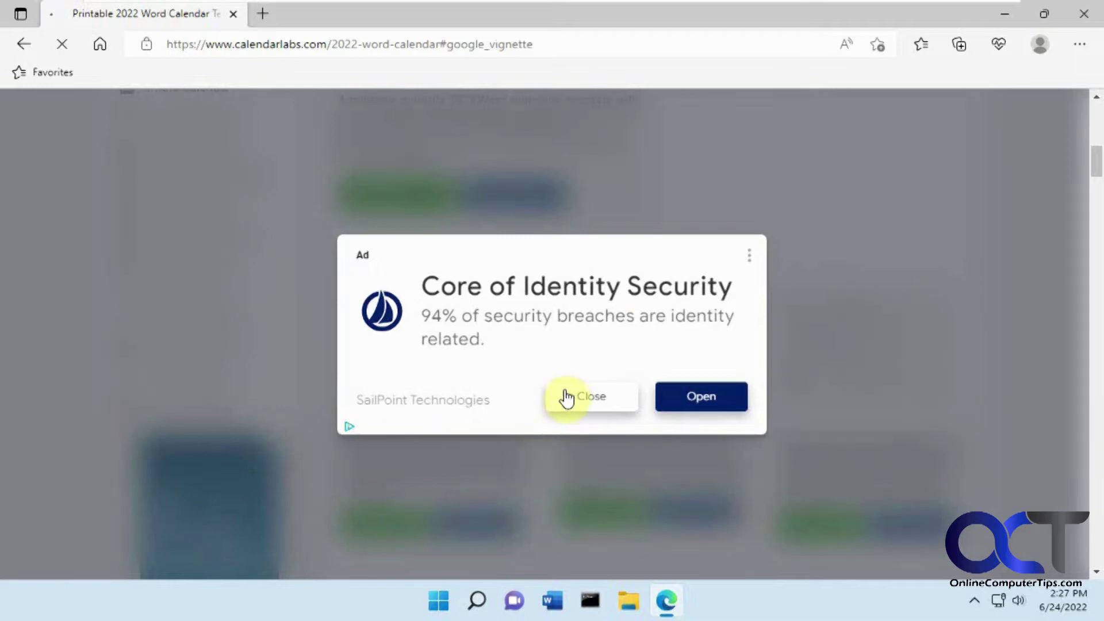
{"action": "scroll", "coordinate": [586, 426], "scroll_direction": "down", "scroll_amount": 3}
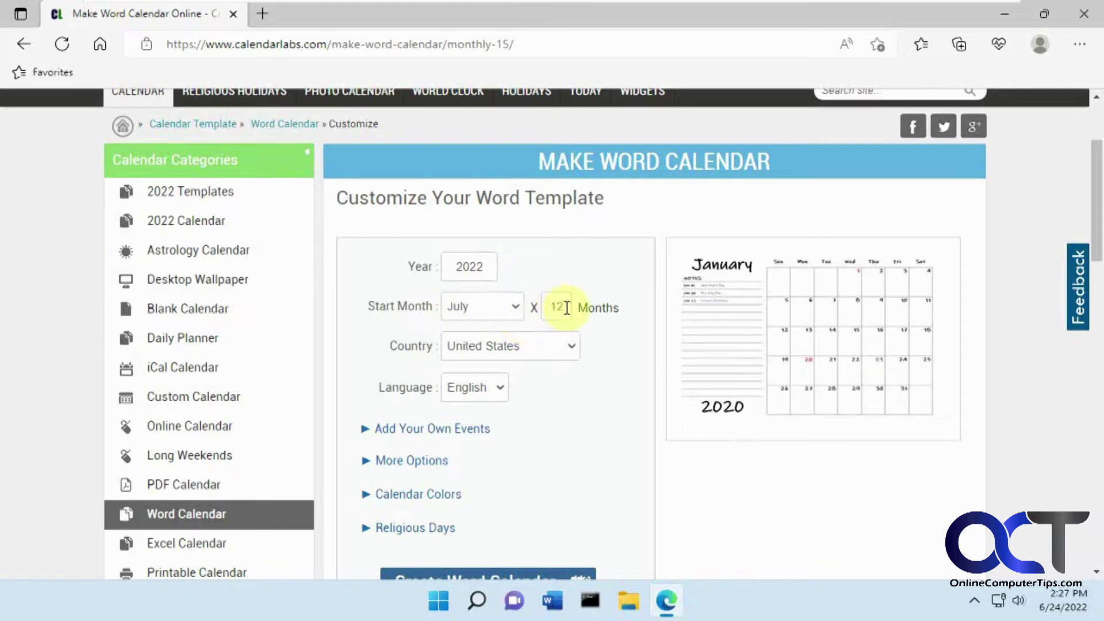
{"action": "left_click_drag", "start_coordinate": [567, 308], "coordinate": [543, 307]}
{"action": "left_click", "coordinate": [569, 348]}
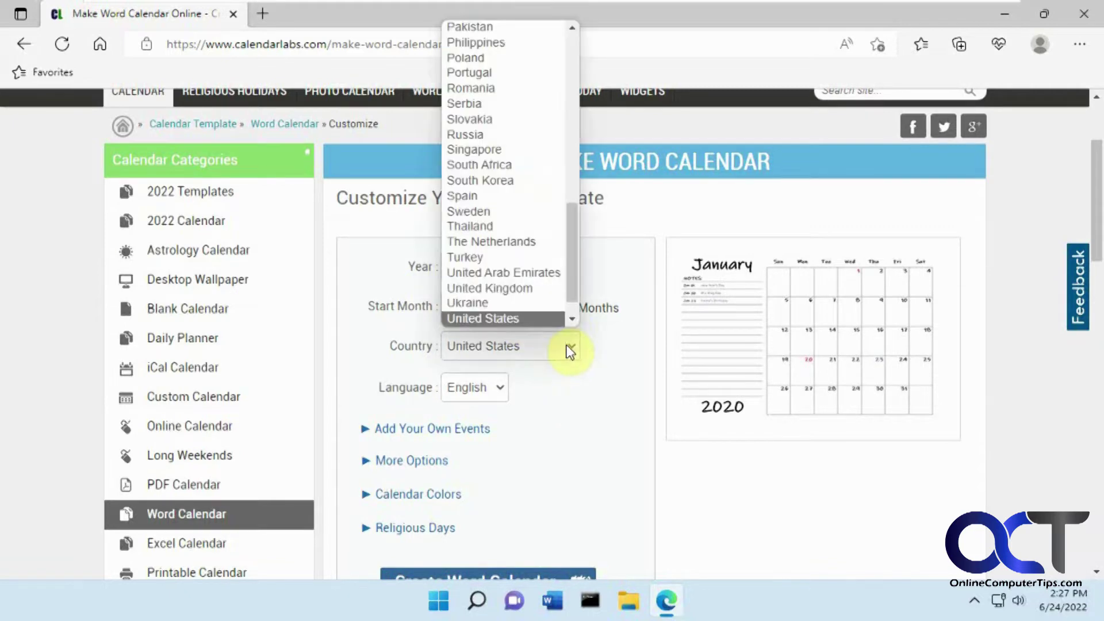
{"action": "left_click", "coordinate": [569, 350]}
Step: Review the custom events, extra options, calendar colour and religious days sections, leaving them unchanged
{"action": "left_click", "coordinate": [483, 429]}
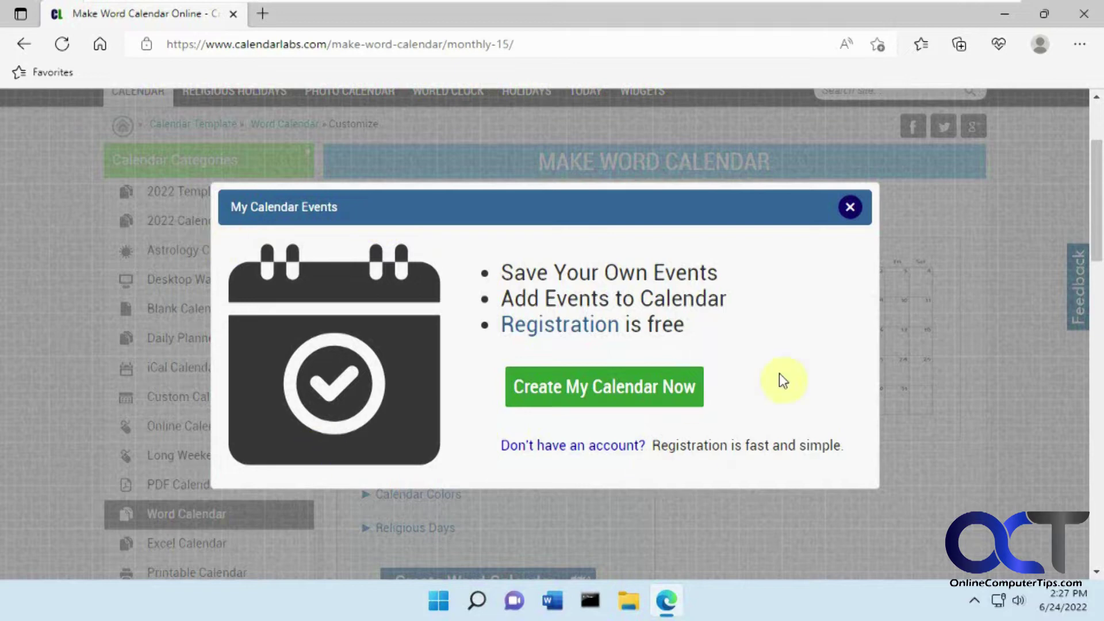
{"action": "left_click", "coordinate": [850, 208]}
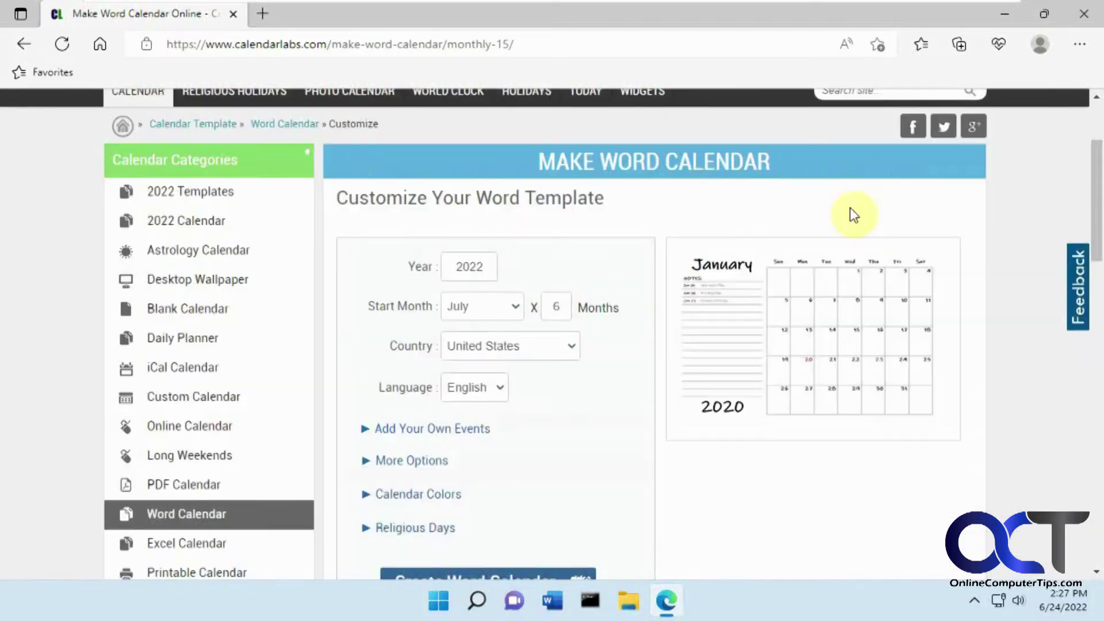
{"action": "left_click", "coordinate": [453, 465]}
{"action": "scroll", "coordinate": [486, 466], "scroll_direction": "down", "scroll_amount": 1}
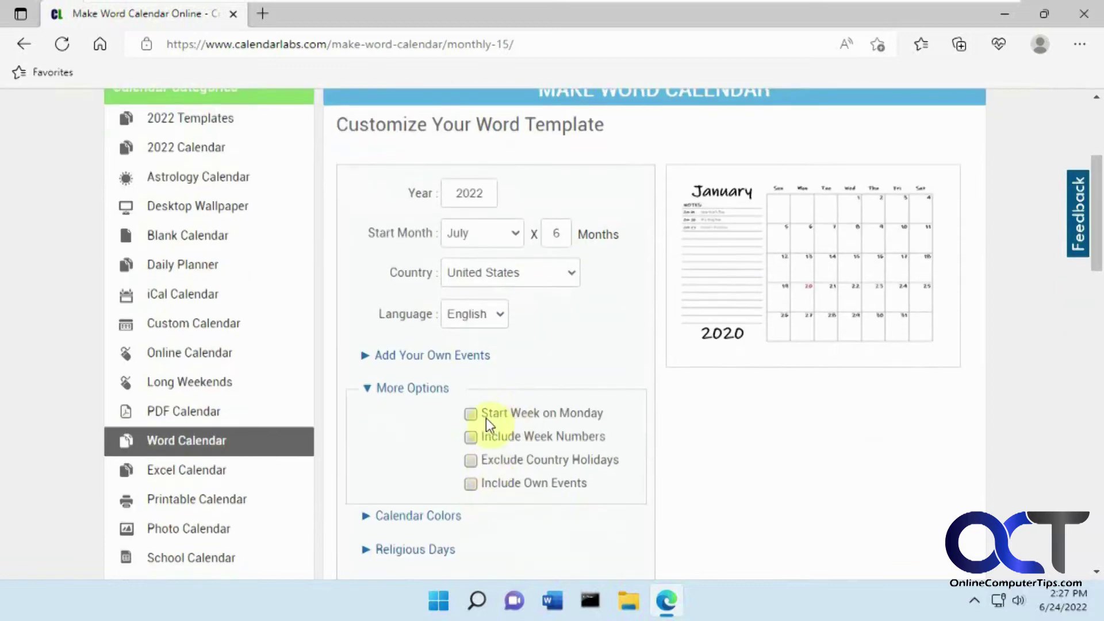
{"action": "left_click", "coordinate": [368, 392]}
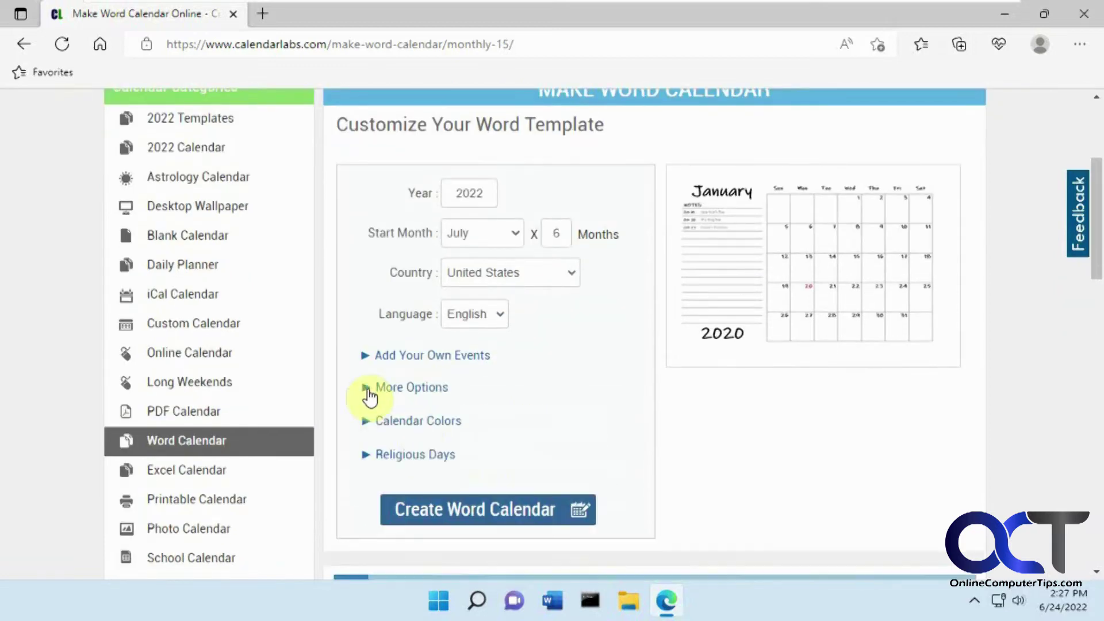
{"action": "left_click", "coordinate": [430, 423]}
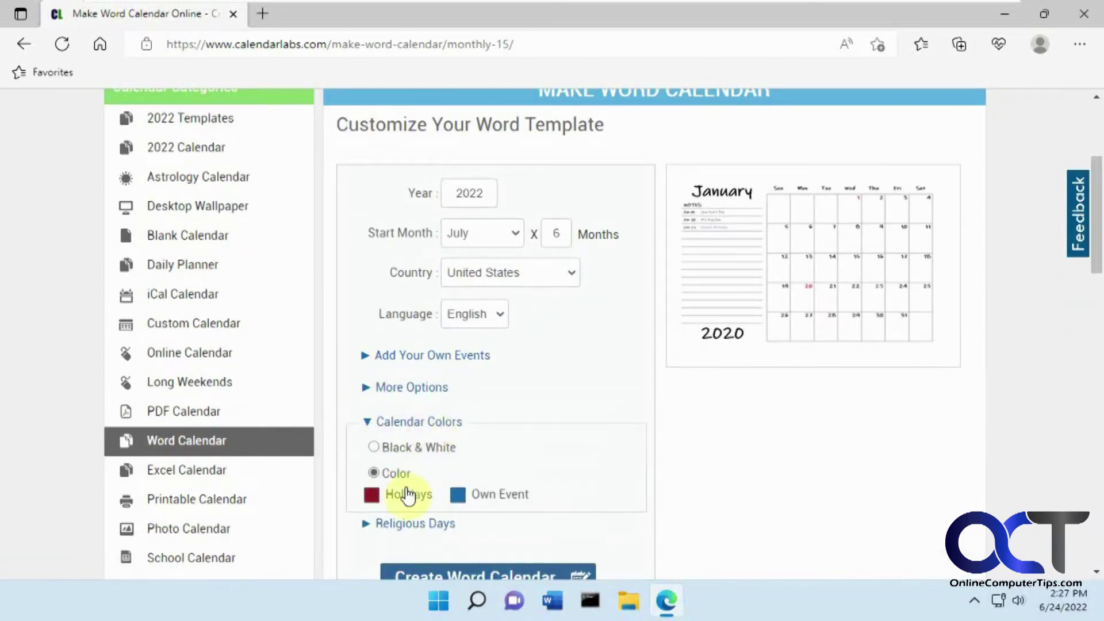
{"action": "left_click", "coordinate": [406, 423]}
{"action": "left_click", "coordinate": [426, 457]}
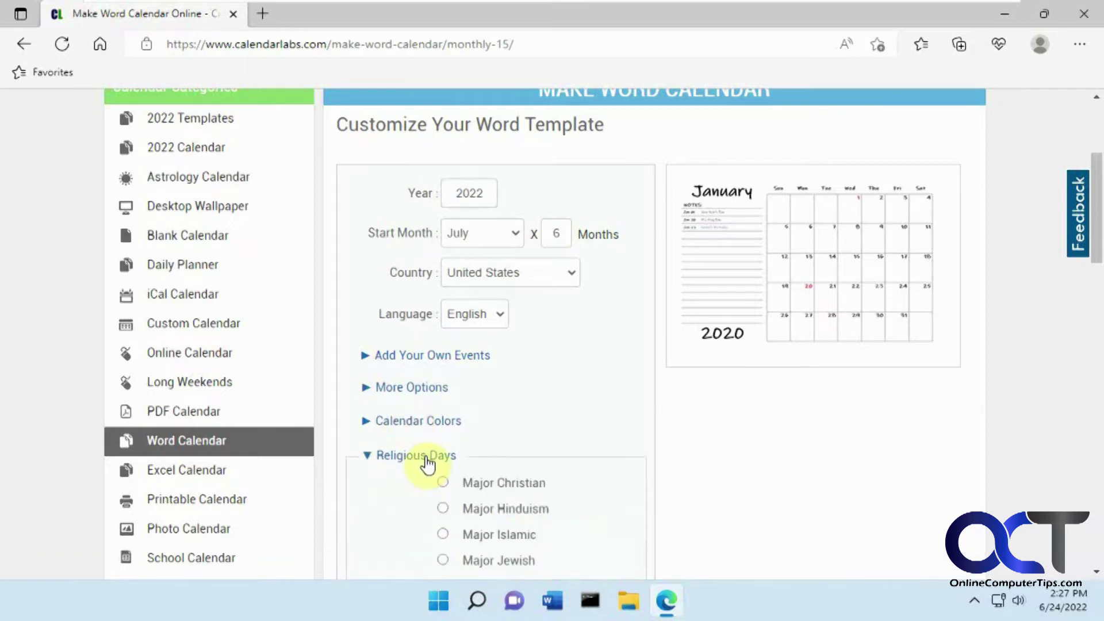
{"action": "scroll", "coordinate": [431, 463], "scroll_direction": "down", "scroll_amount": 1}
{"action": "left_click", "coordinate": [438, 384]}
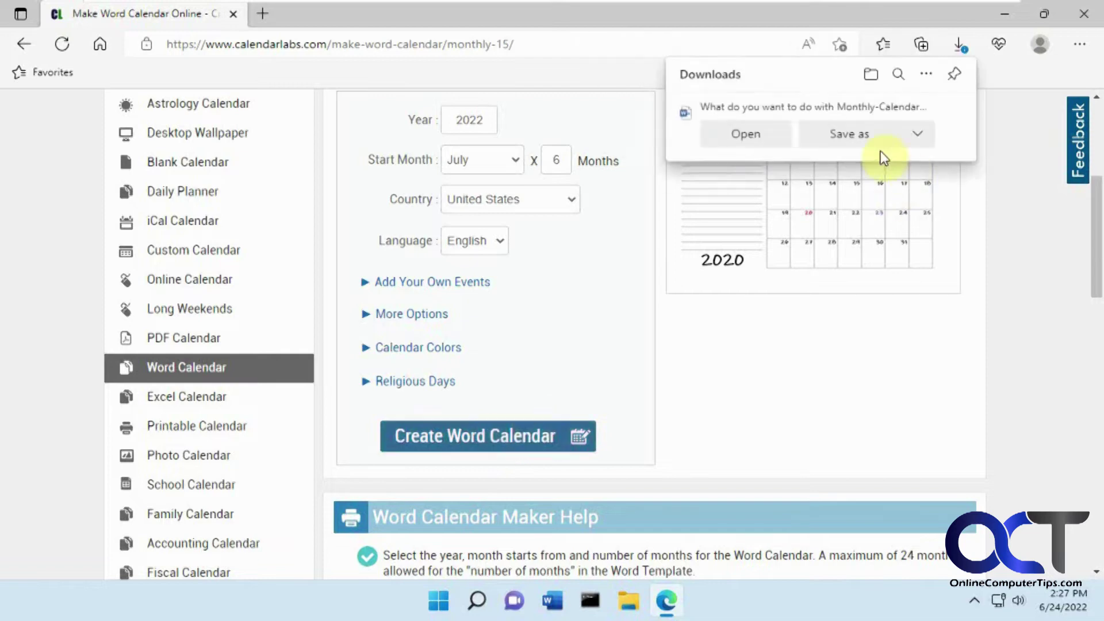
Step: Save the downloaded Monthly-Calendar file to the Desktop under the name 'Test Calendar'
{"action": "left_click", "coordinate": [862, 138]}
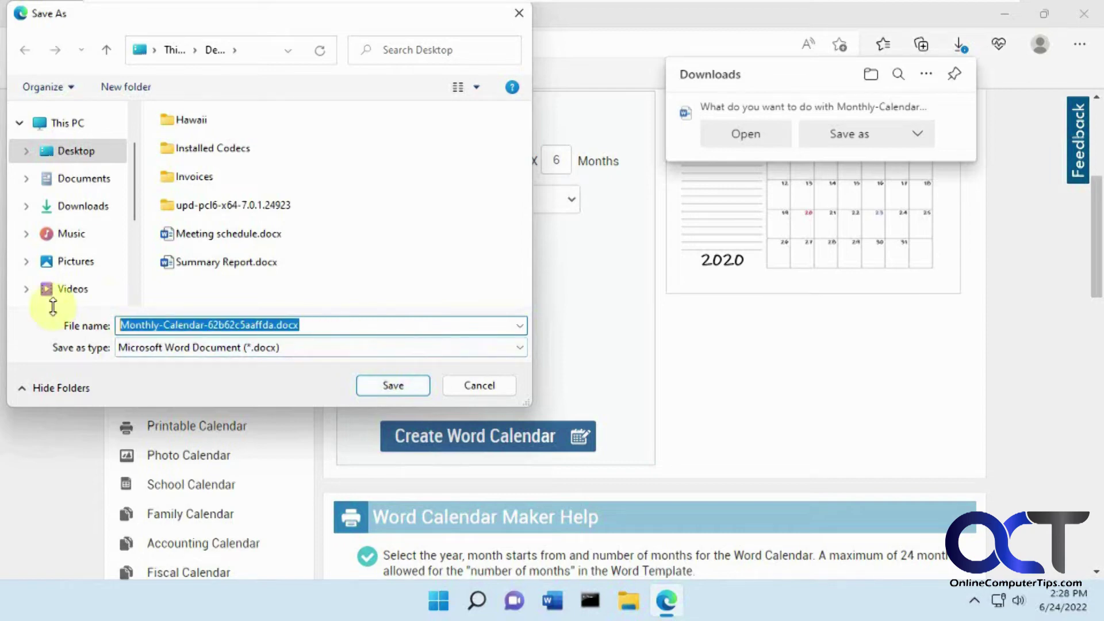
{"action": "type", "text": "Test Calenda"}
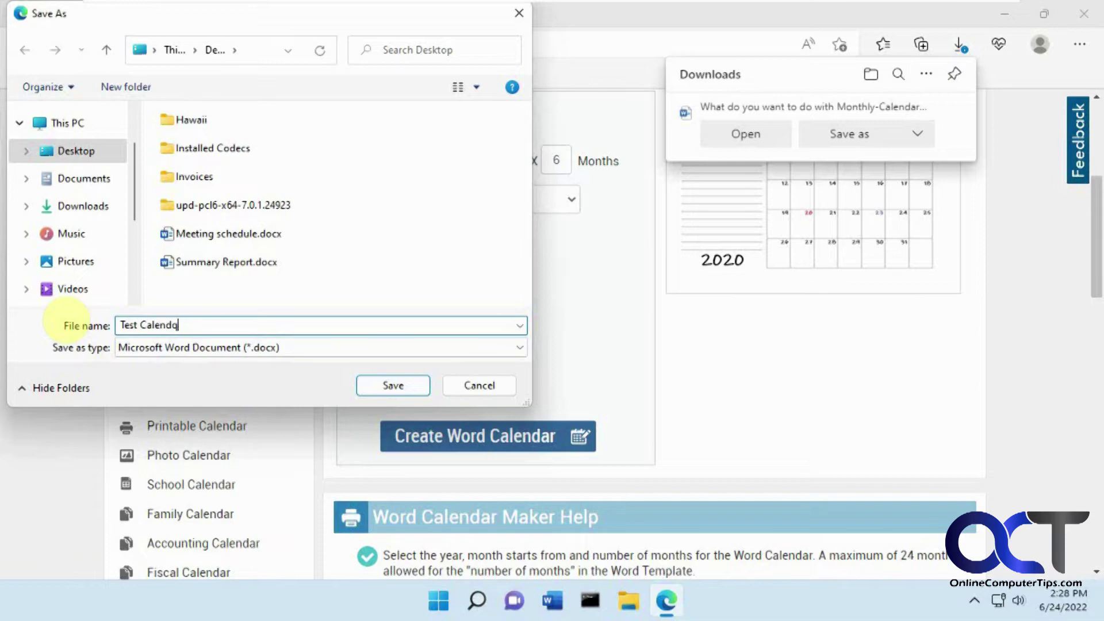
{"action": "type", "text": "r"}
{"action": "left_click", "coordinate": [388, 381]}
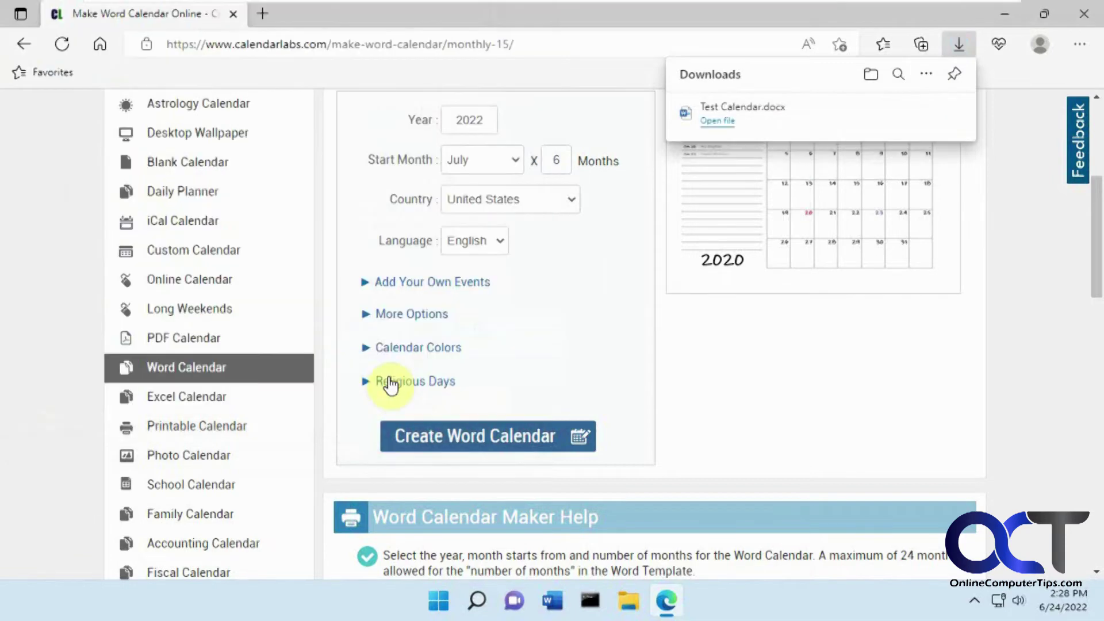
Step: Open Test Calendar.docx in Word maximized, enable editing, and look over the six monthly pages
{"action": "left_click", "coordinate": [1005, 22]}
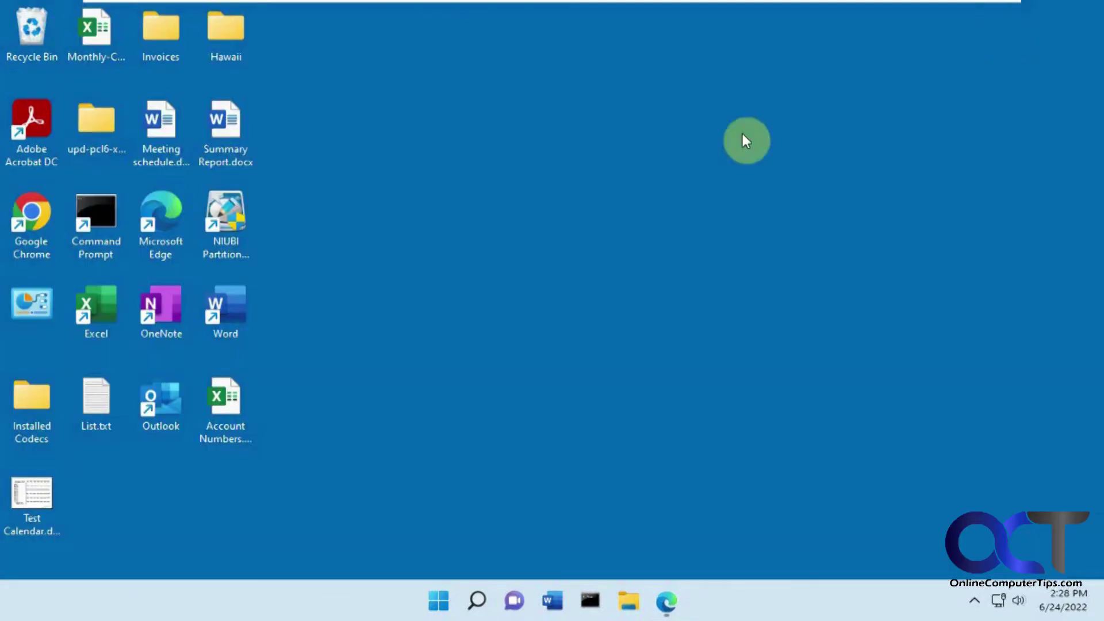
{"action": "double_click", "coordinate": [36, 502]}
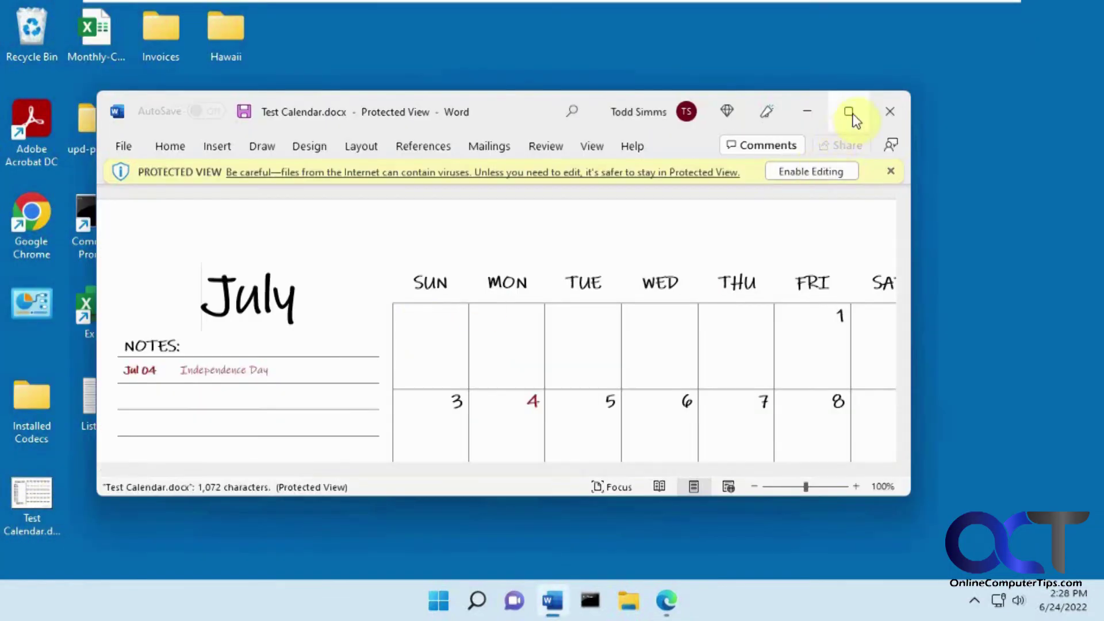
{"action": "left_click", "coordinate": [849, 112]}
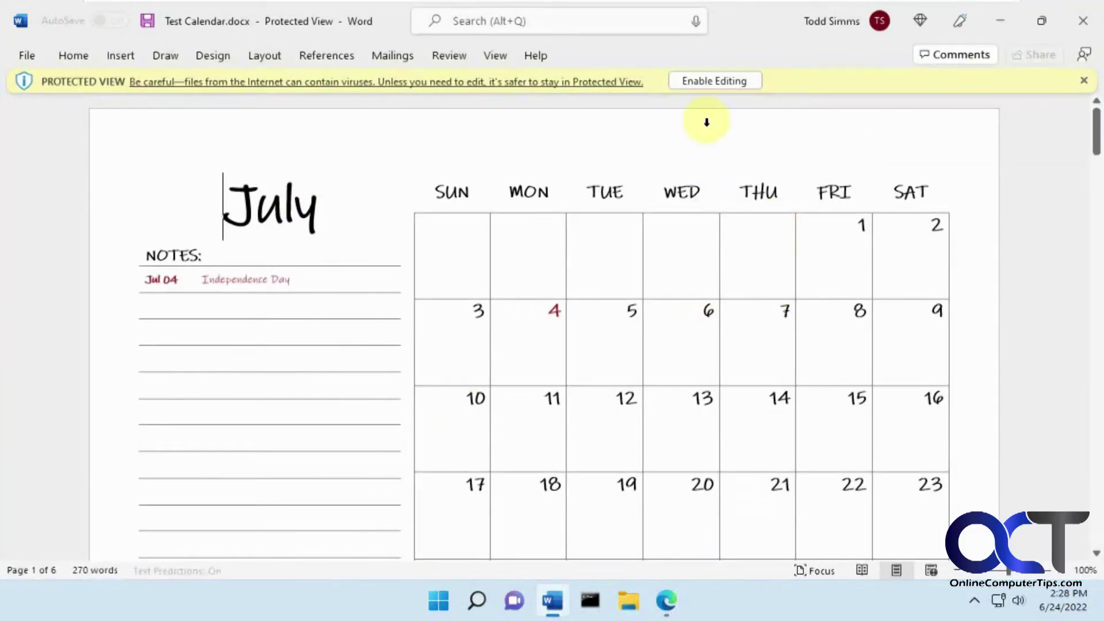
{"action": "left_click", "coordinate": [711, 81]}
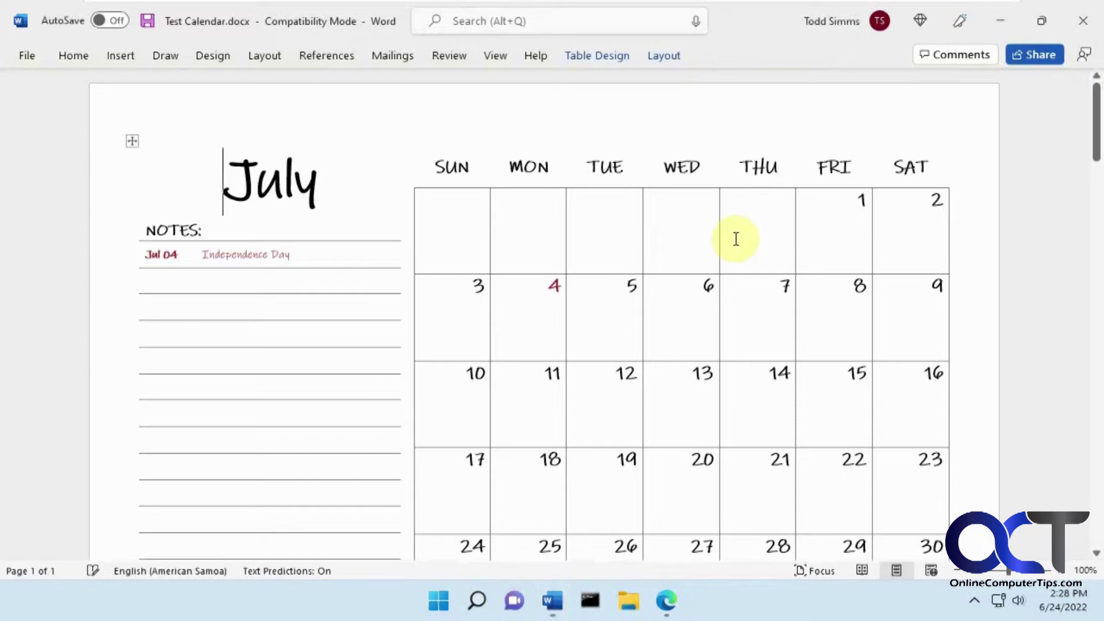
{"action": "scroll", "coordinate": [734, 239], "scroll_direction": "down", "scroll_amount": 3}
{"action": "scroll", "coordinate": [734, 240], "scroll_direction": "down", "scroll_amount": 15}
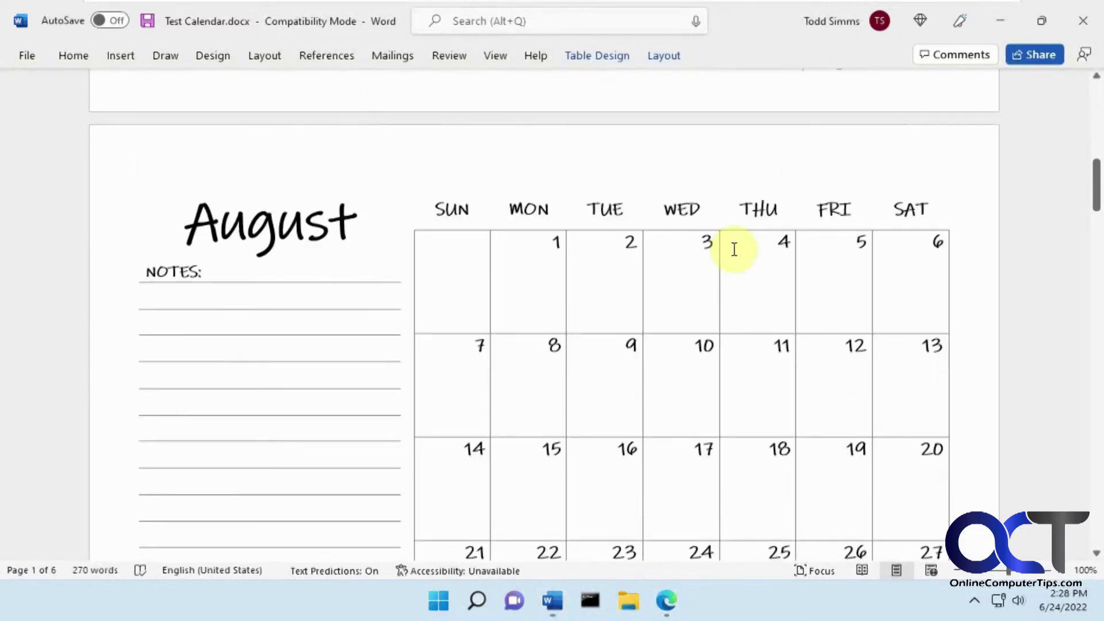
{"action": "scroll", "coordinate": [729, 248], "scroll_direction": "down", "scroll_amount": 3}
{"action": "scroll", "coordinate": [729, 248], "scroll_direction": "up", "scroll_amount": 3}
{"action": "scroll", "coordinate": [719, 250], "scroll_direction": "down", "scroll_amount": 15}
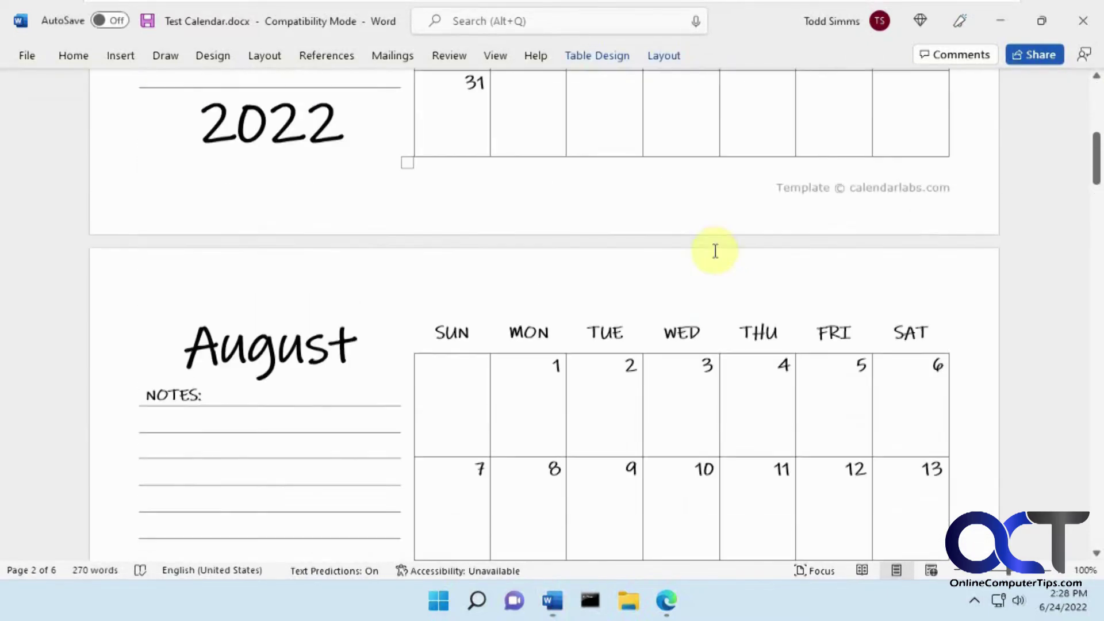
{"action": "scroll", "coordinate": [712, 250], "scroll_direction": "up", "scroll_amount": 15}
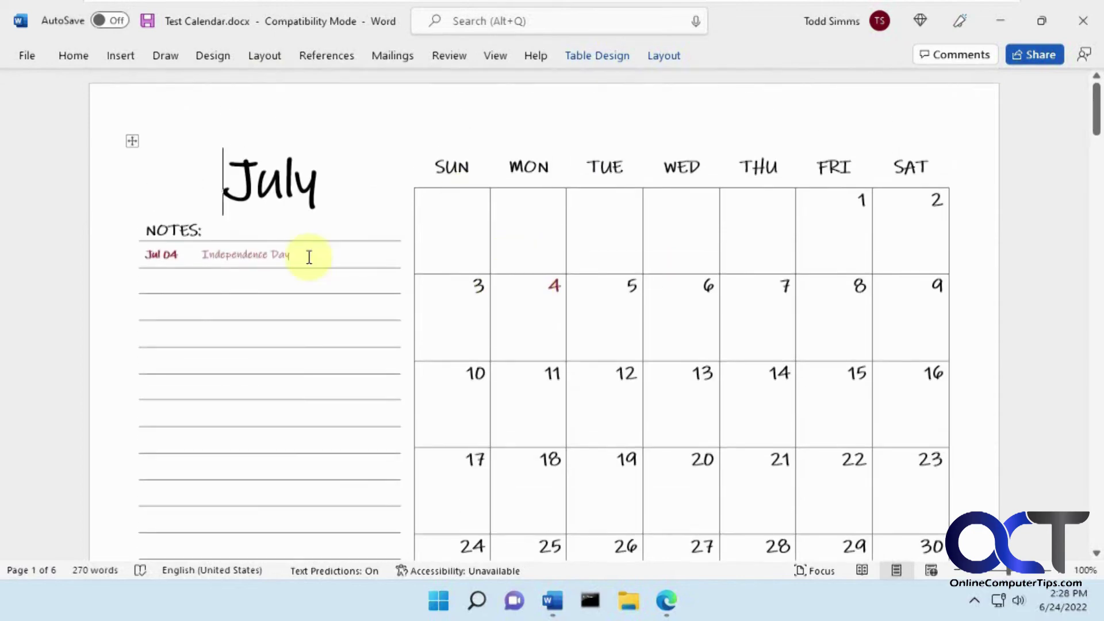
Step: Type 'My birthday!' right after the 6 in the July 6 date box
{"action": "left_click", "coordinate": [198, 286]}
{"action": "left_click", "coordinate": [212, 288]}
{"action": "left_click", "coordinate": [229, 336]}
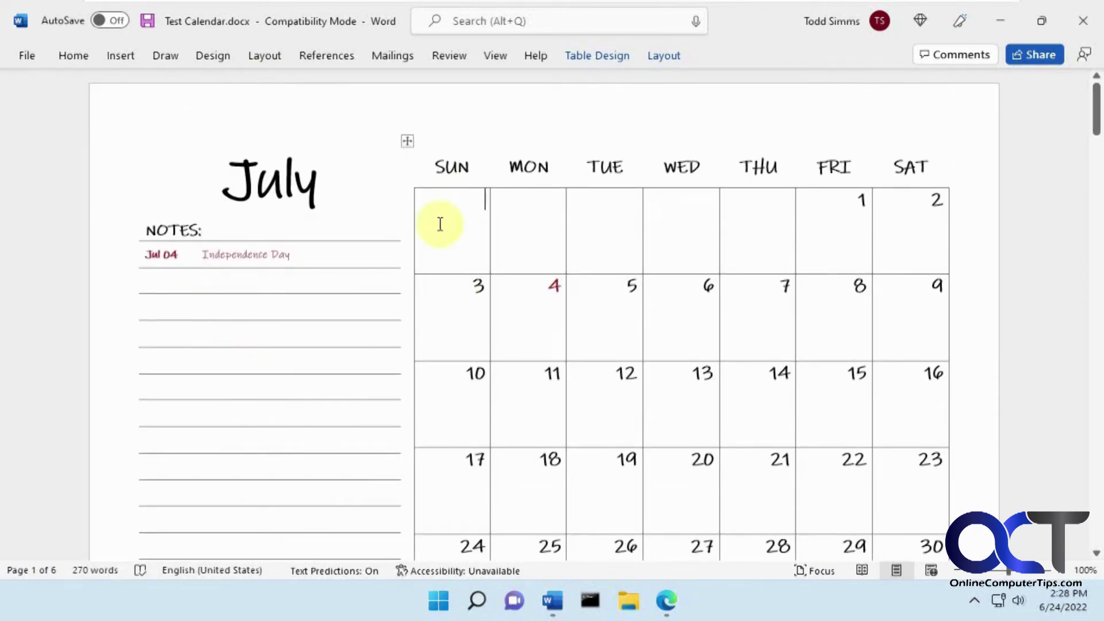
{"action": "left_click", "coordinate": [555, 230]}
{"action": "left_click", "coordinate": [618, 305]}
{"action": "left_click", "coordinate": [711, 289]}
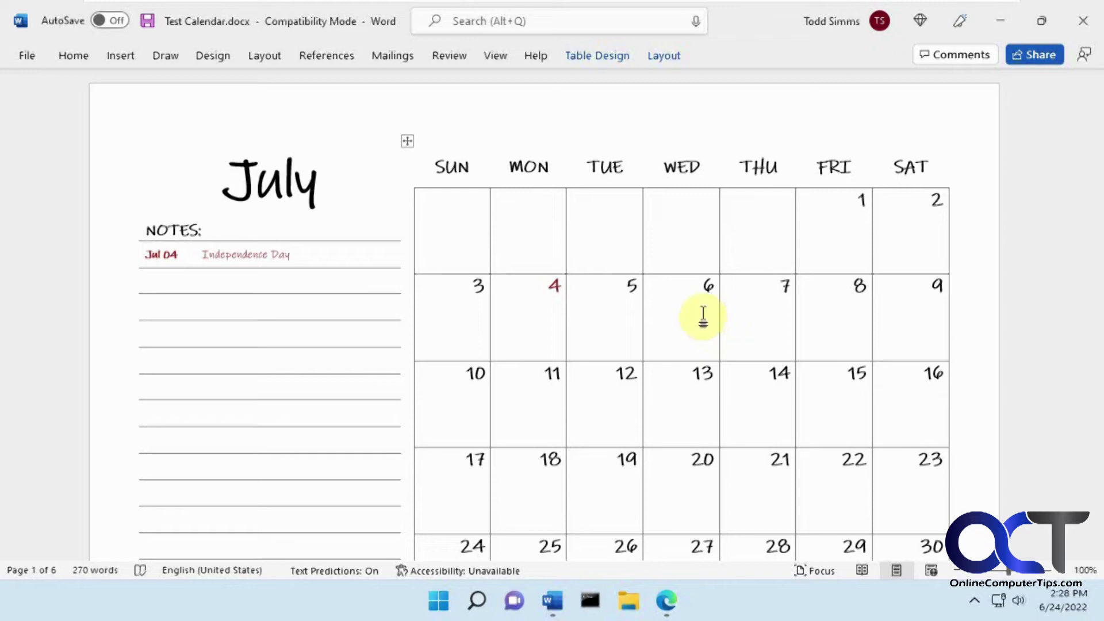
{"action": "type", "text": "My bir"}
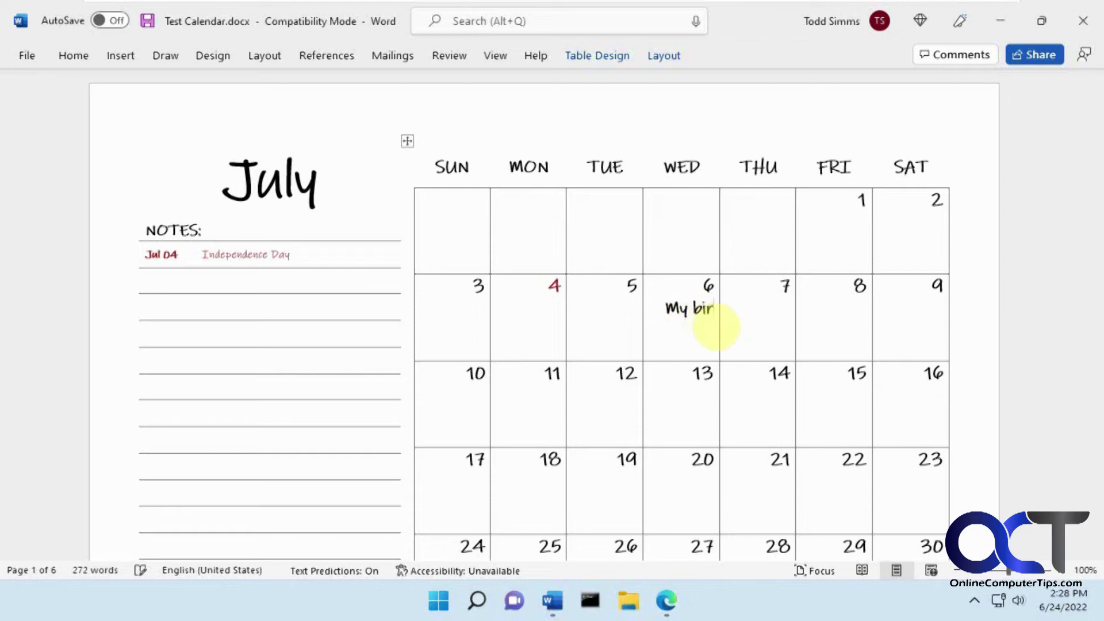
{"action": "type", "text": "thday"}
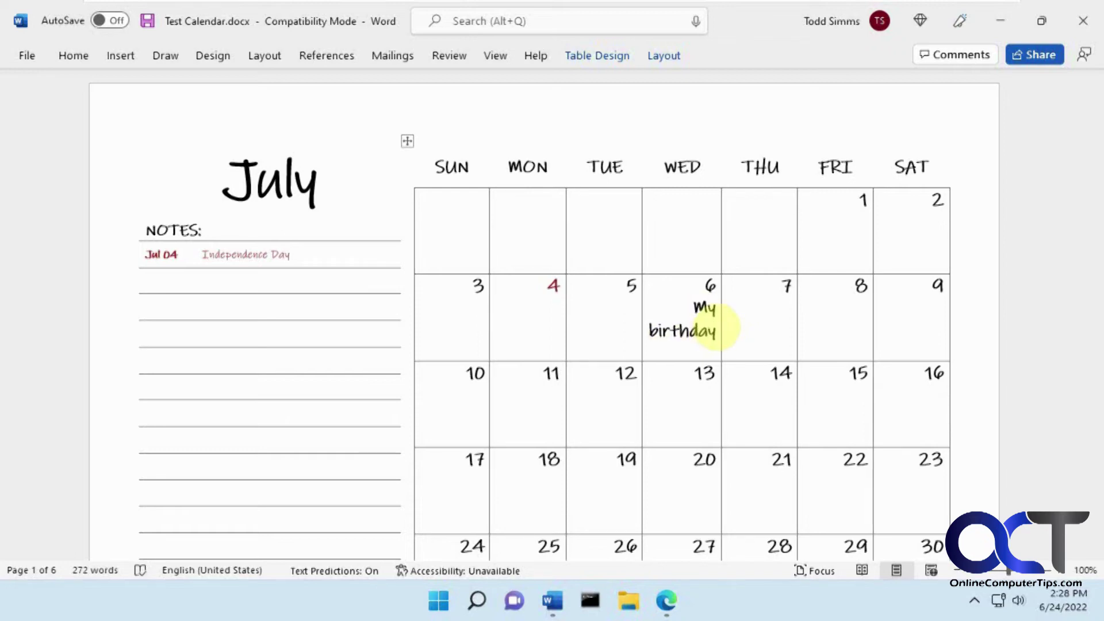
{"action": "type", "text": "!"}
Step: Center the 'My birthday!' note in its box and colour it red
{"action": "left_click_drag", "start_coordinate": [725, 331], "coordinate": [636, 301]}
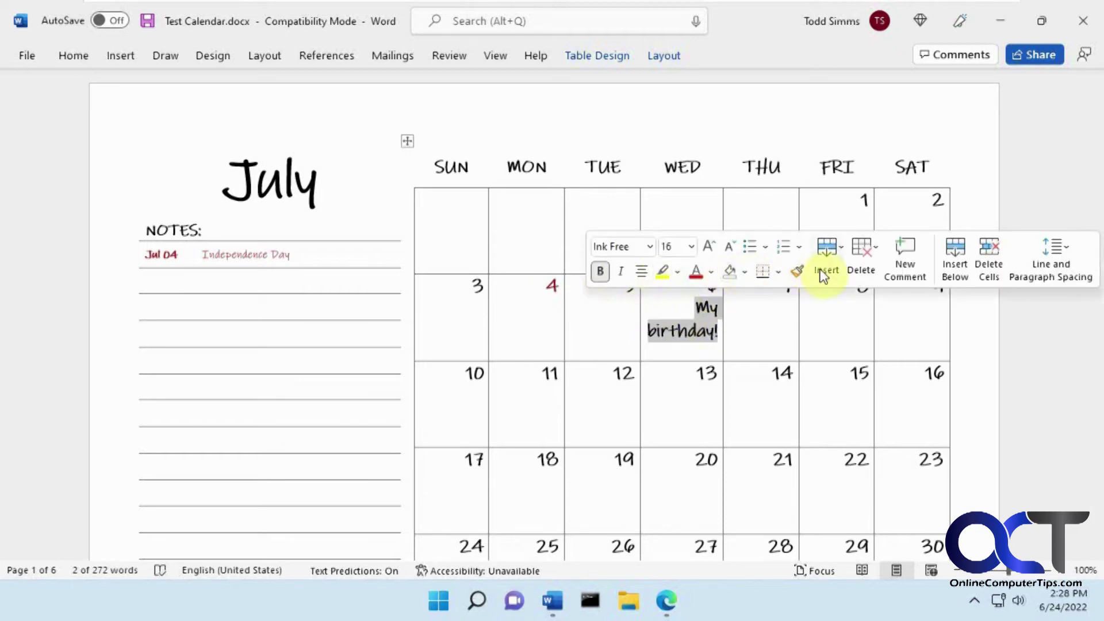
{"action": "left_click", "coordinate": [642, 272]}
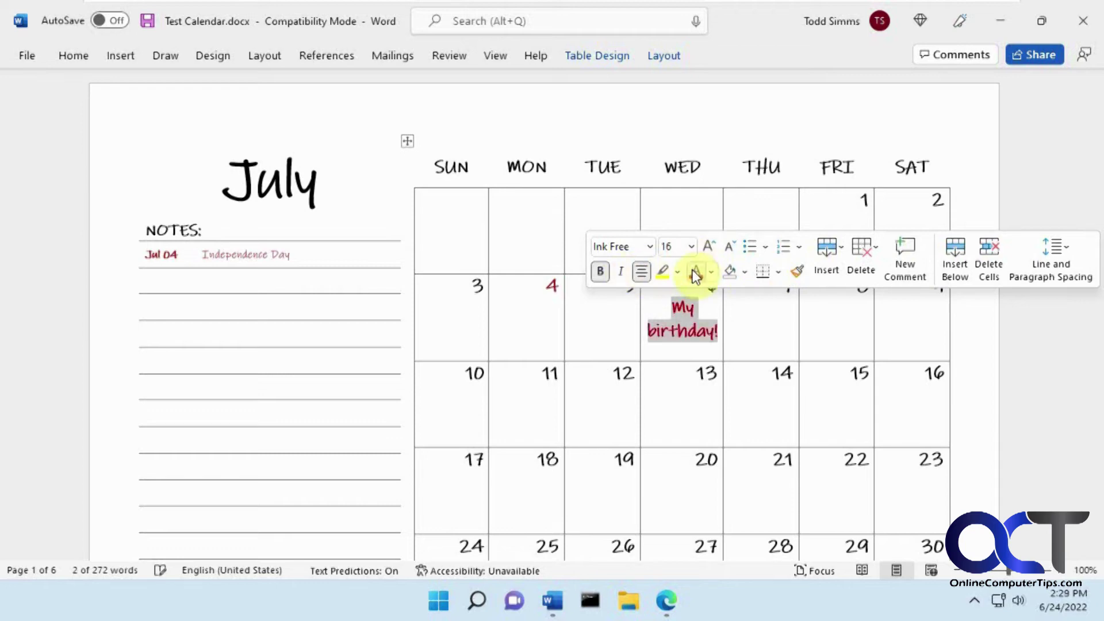
{"action": "left_click", "coordinate": [734, 313]}
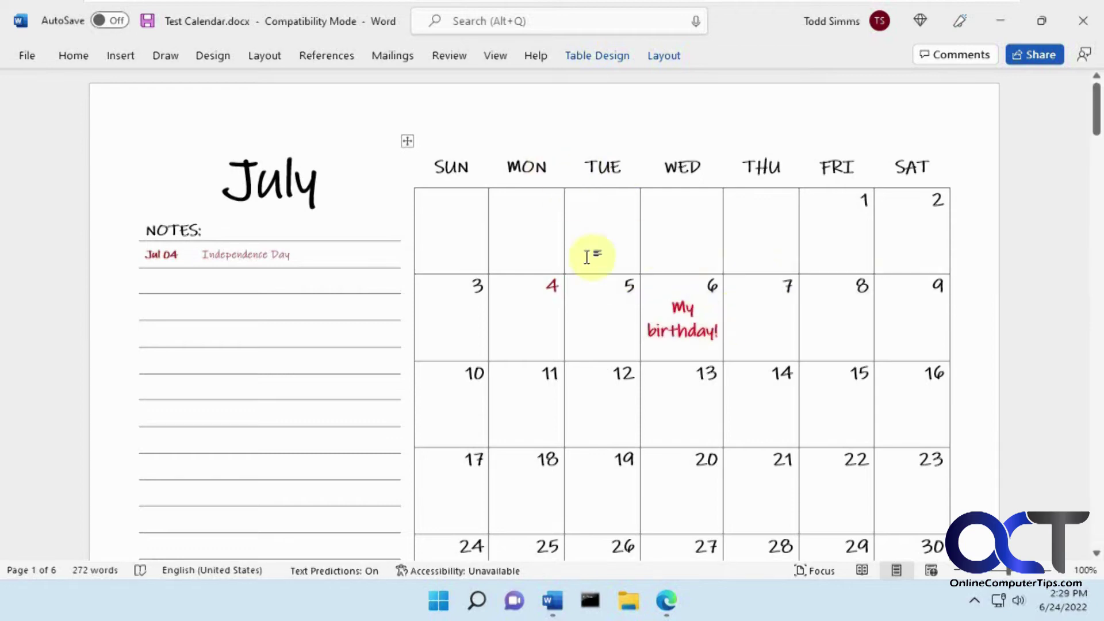
{"action": "scroll", "coordinate": [695, 308], "scroll_direction": "down", "scroll_amount": 3}
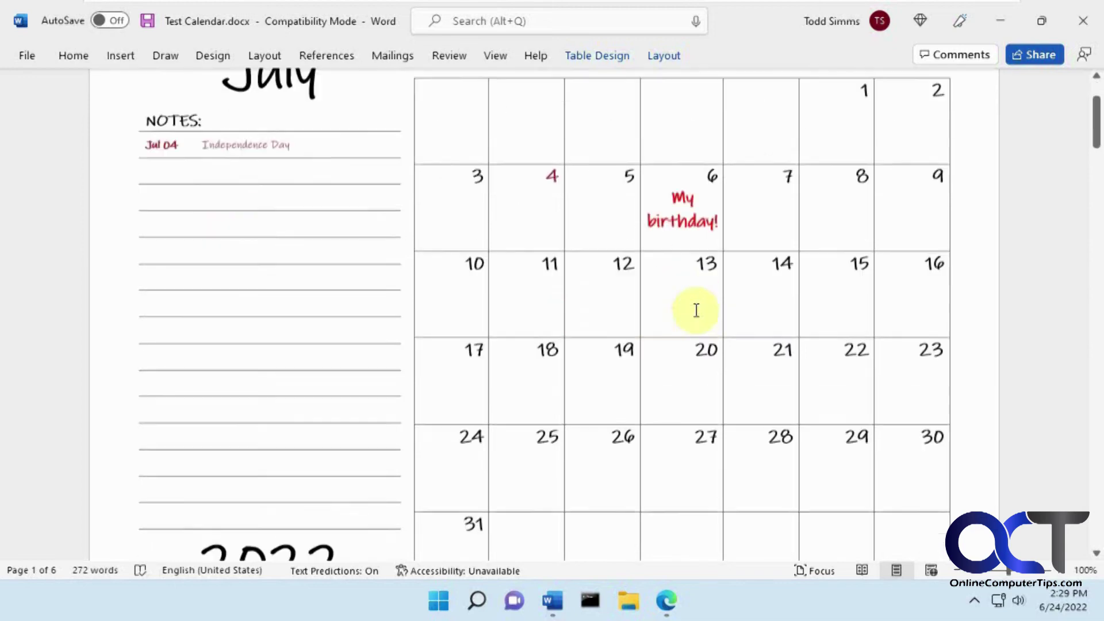
{"action": "scroll", "coordinate": [694, 313], "scroll_direction": "down", "scroll_amount": 3}
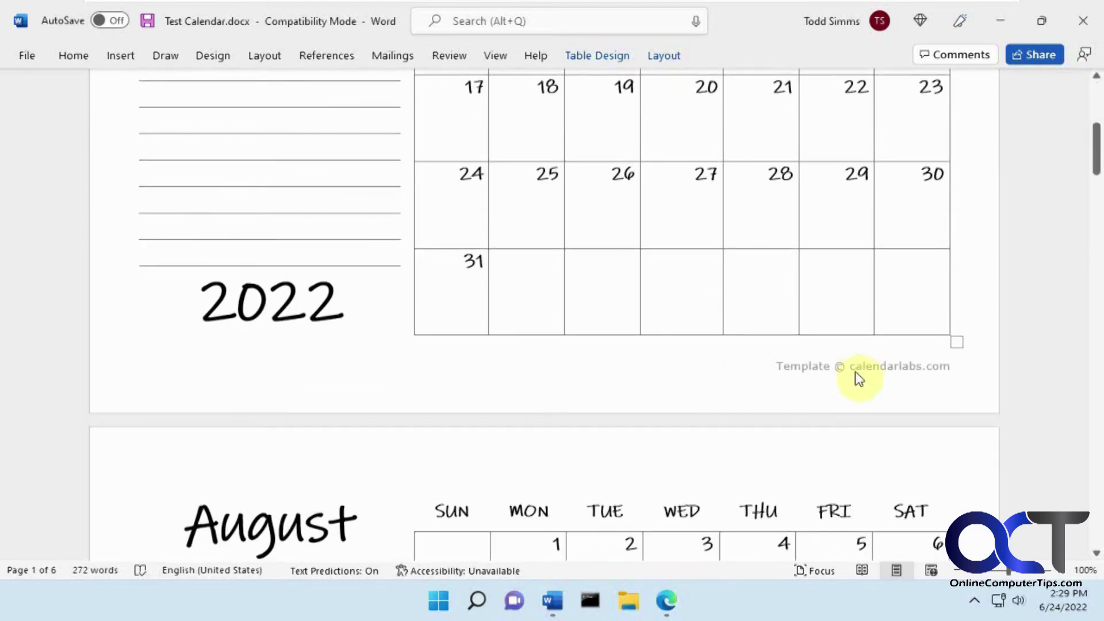
{"action": "double_click", "coordinate": [723, 372]}
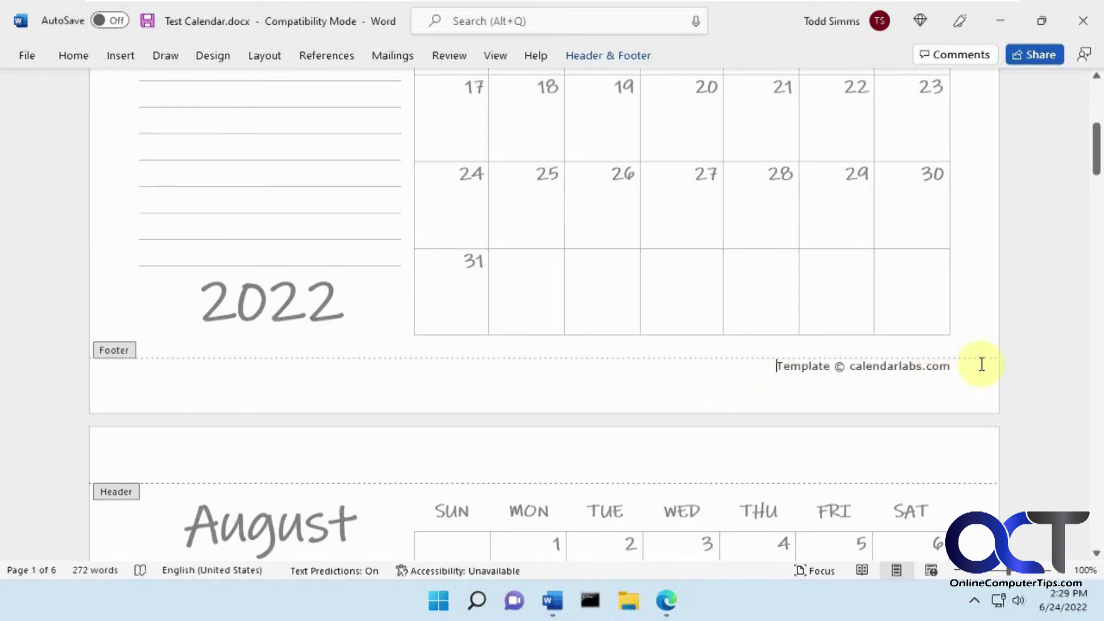
Step: Delete 'Template © calendarlabs.com' from the footer and exit footer editing
{"action": "left_click_drag", "start_coordinate": [971, 366], "coordinate": [695, 364]}
{"action": "key", "text": "Delete"}
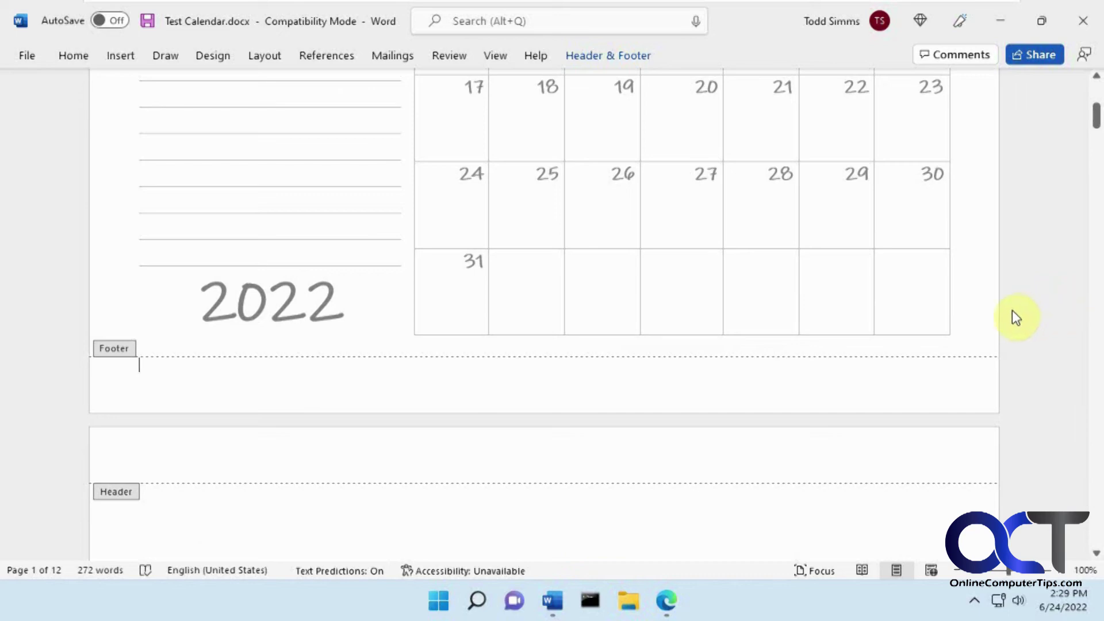
{"action": "key", "text": "Escape"}
{"action": "scroll", "coordinate": [1012, 339], "scroll_direction": "up", "scroll_amount": 5}
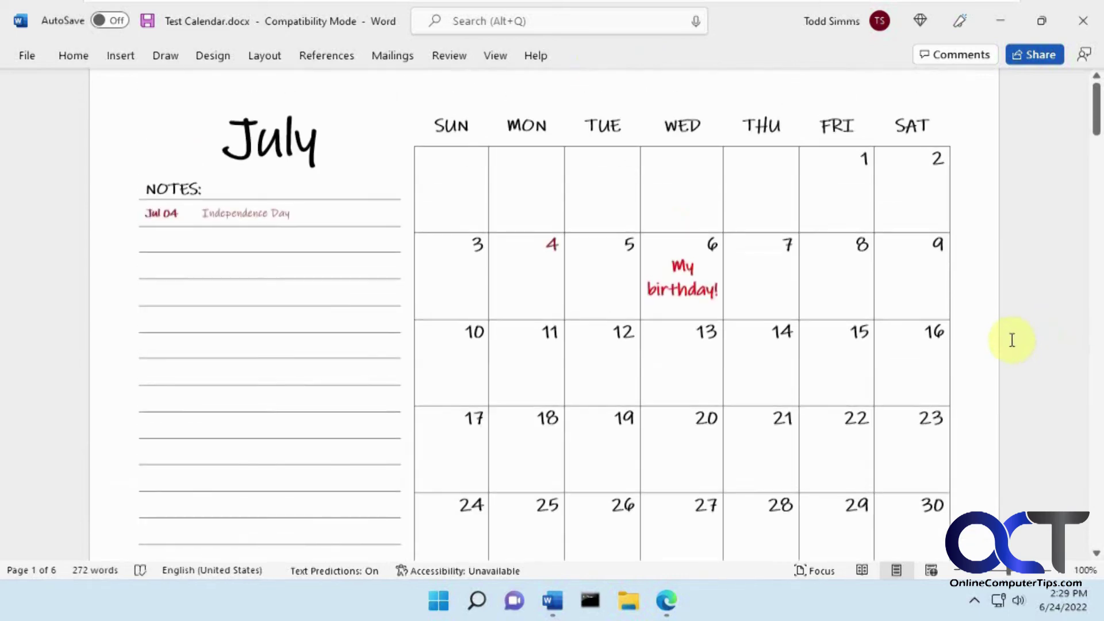
{"action": "scroll", "coordinate": [1009, 345], "scroll_direction": "down", "scroll_amount": 8}
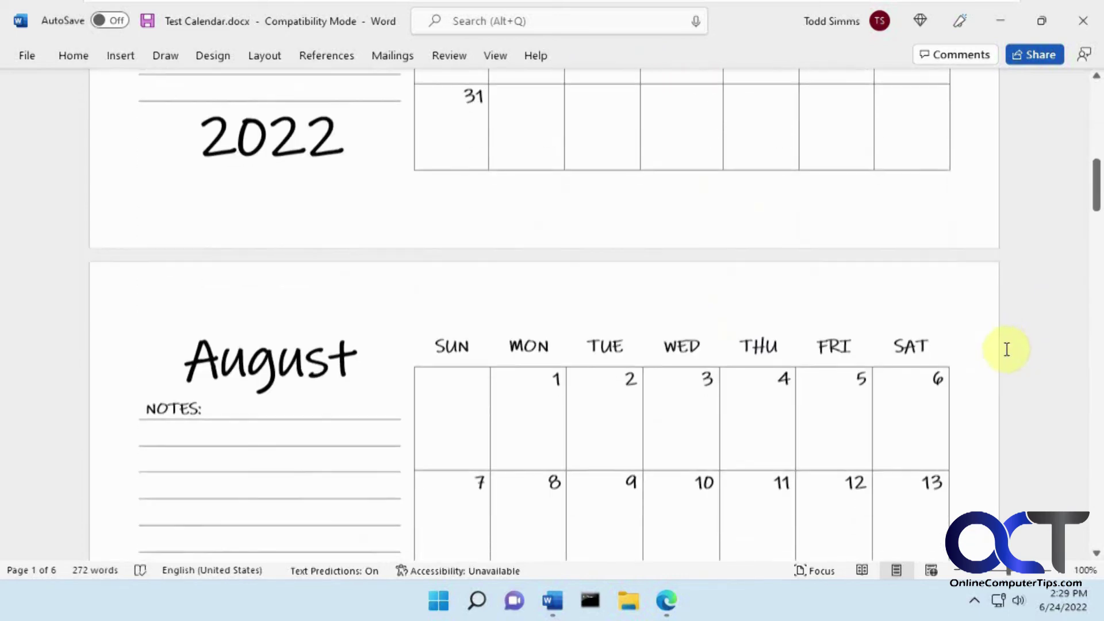
{"action": "scroll", "coordinate": [1004, 349], "scroll_direction": "down", "scroll_amount": 2}
{"action": "scroll", "coordinate": [1003, 352], "scroll_direction": "up", "scroll_amount": 10}
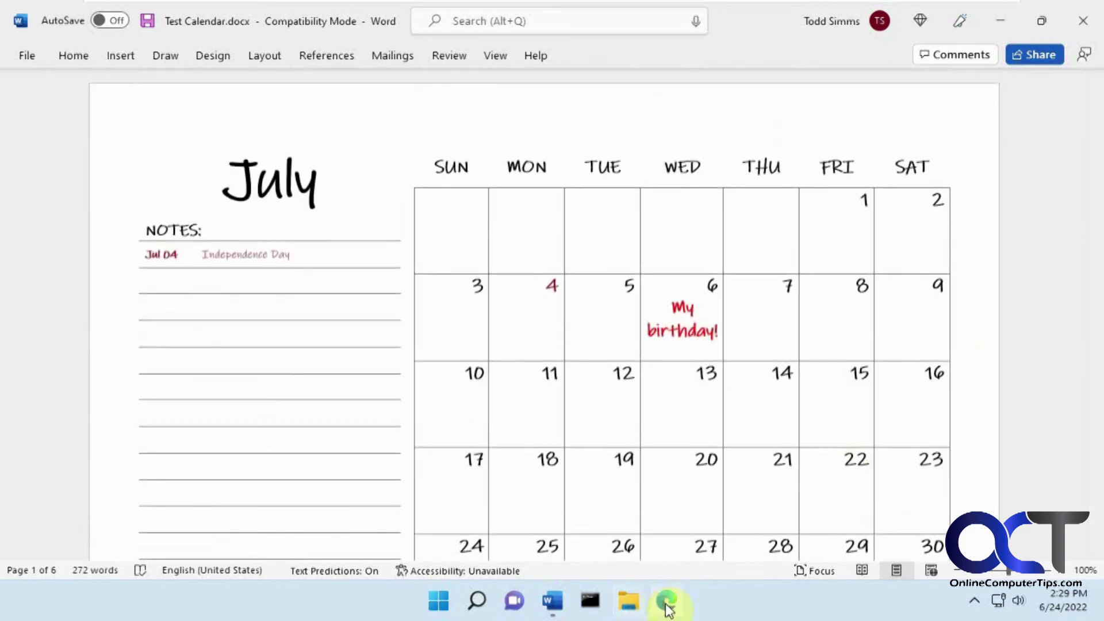
{"action": "left_click", "coordinate": [667, 601]}
Step: Go from the CalendarLabs home page back to the 2022 Word Calendar templates listing
{"action": "scroll", "coordinate": [276, 171], "scroll_direction": "up", "scroll_amount": 5}
{"action": "left_click", "coordinate": [191, 176]}
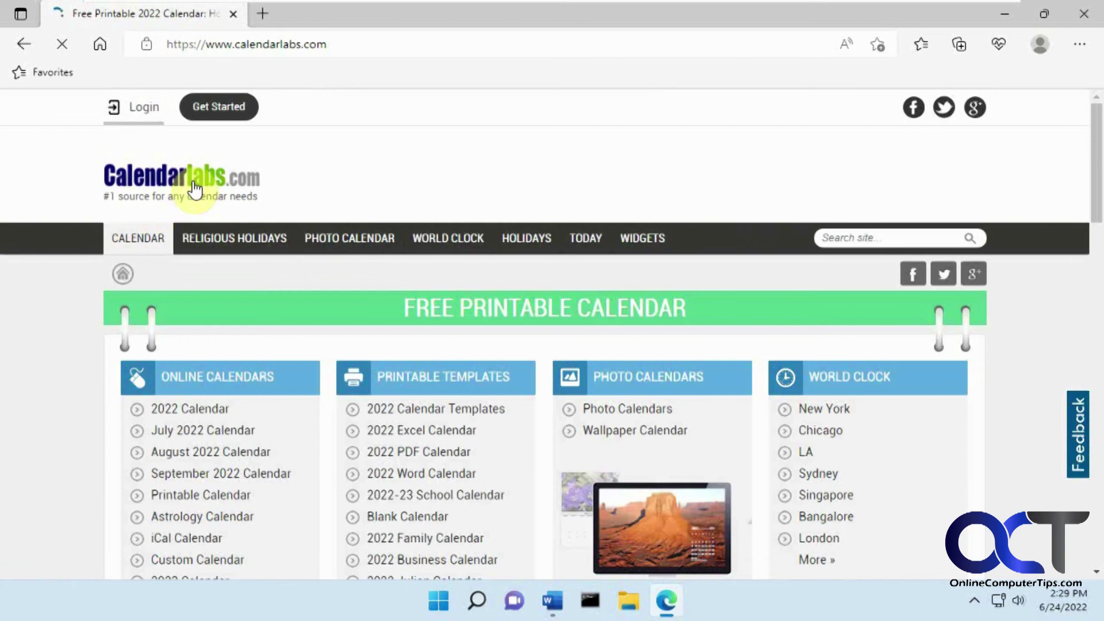
{"action": "left_click", "coordinate": [428, 479]}
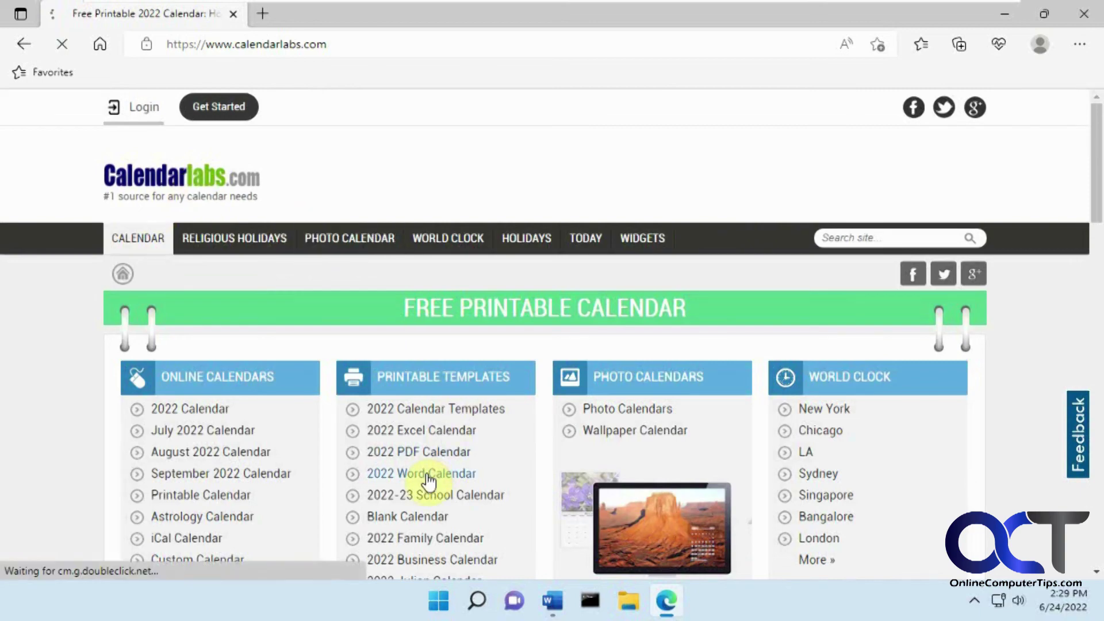
{"action": "scroll", "coordinate": [437, 474], "scroll_direction": "down", "scroll_amount": 8}
{"action": "scroll", "coordinate": [458, 475], "scroll_direction": "down", "scroll_amount": 4}
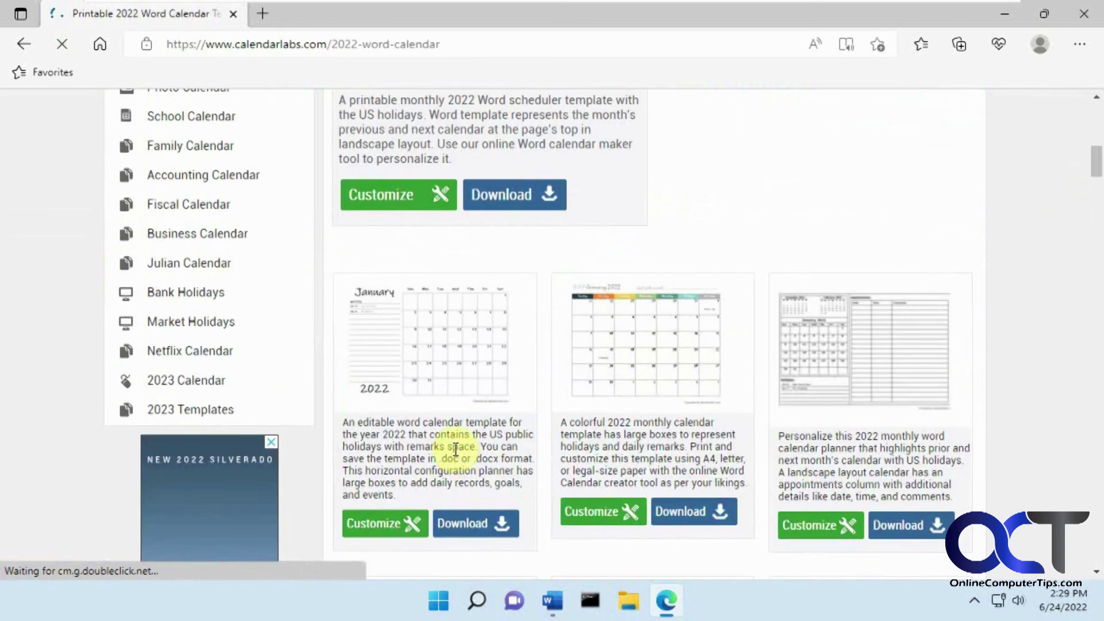